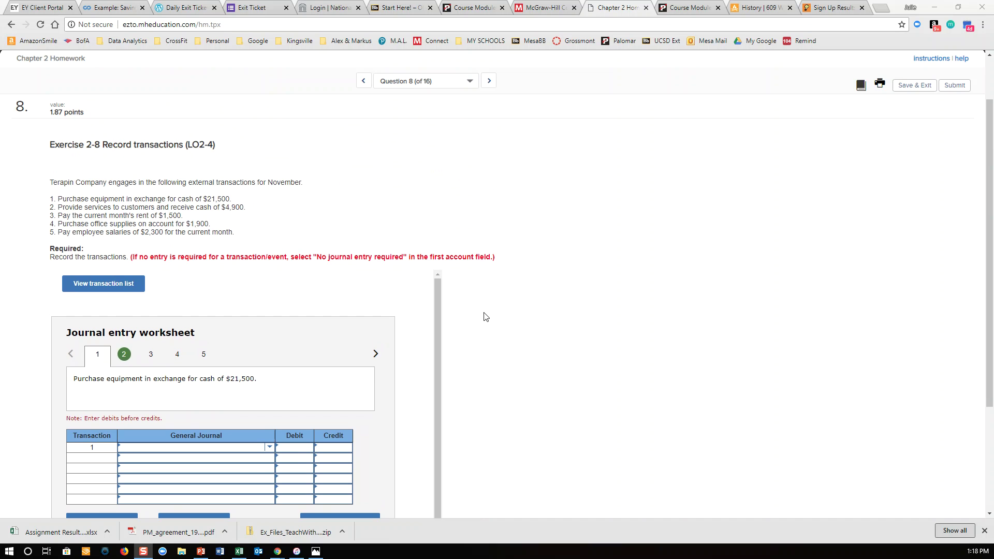
Debit Equipment 21,500 on the first journal line of transaction 1.
scroll(486, 316, down, 1)
scroll(486, 317, up, 1)
scroll(486, 317, down, 3)
scroll(483, 315, down, 1)
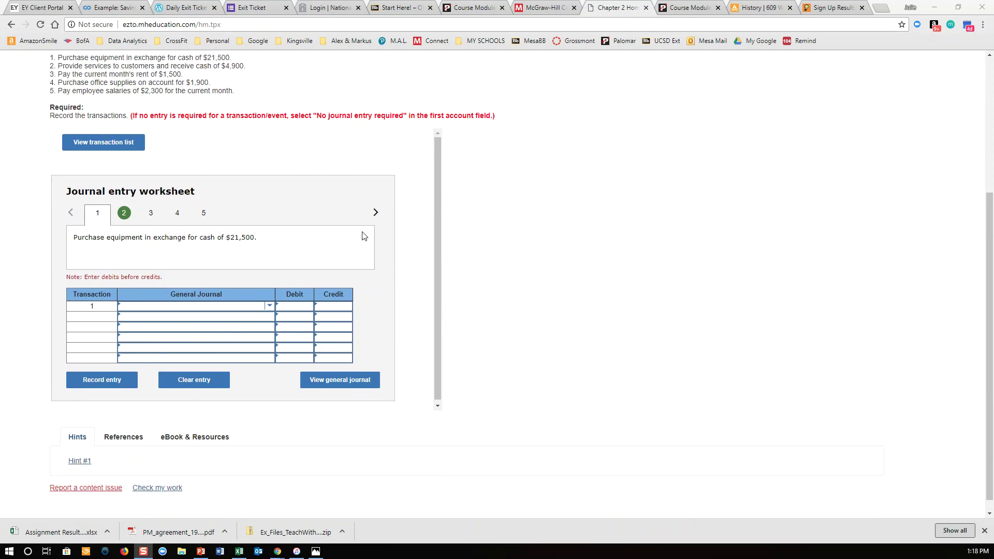
scroll(35, 137, up, 2)
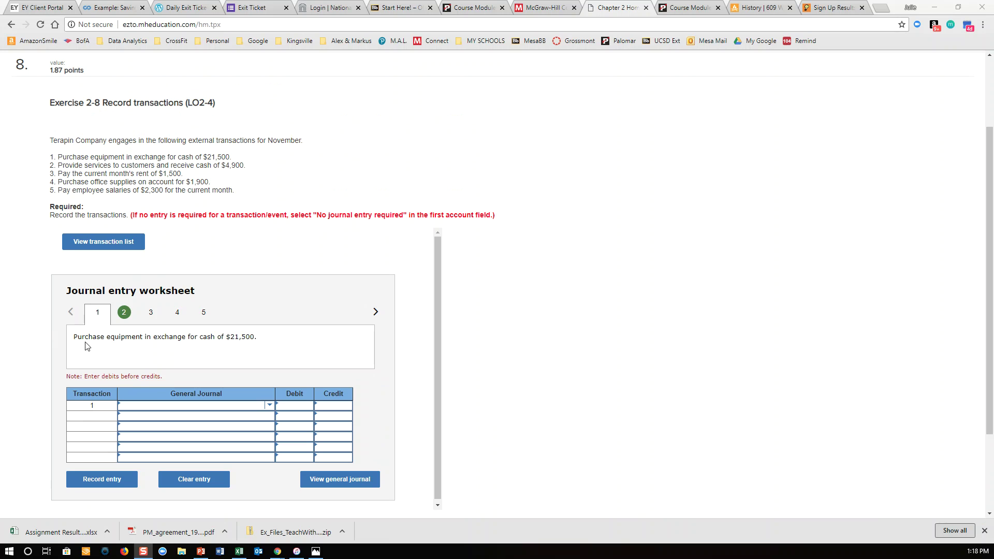
drag(78, 337, 275, 353)
click(214, 406)
click(269, 405)
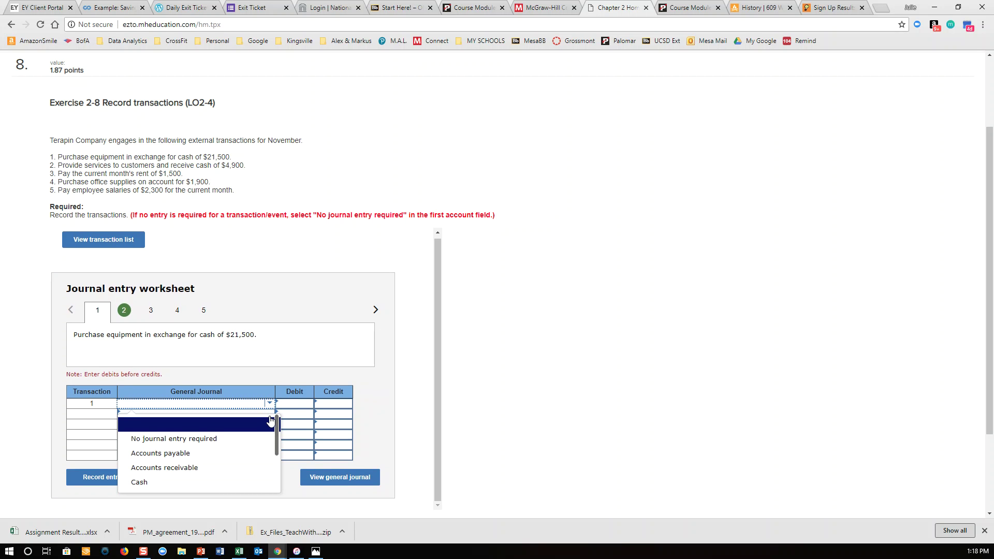
scroll(224, 456, down, 2)
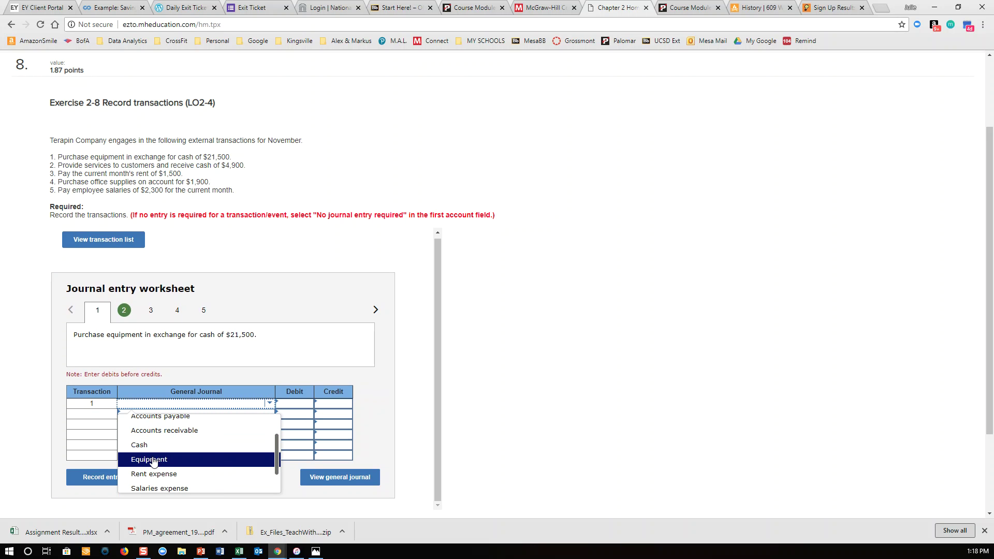
click(154, 460)
click(294, 403)
text(21500)
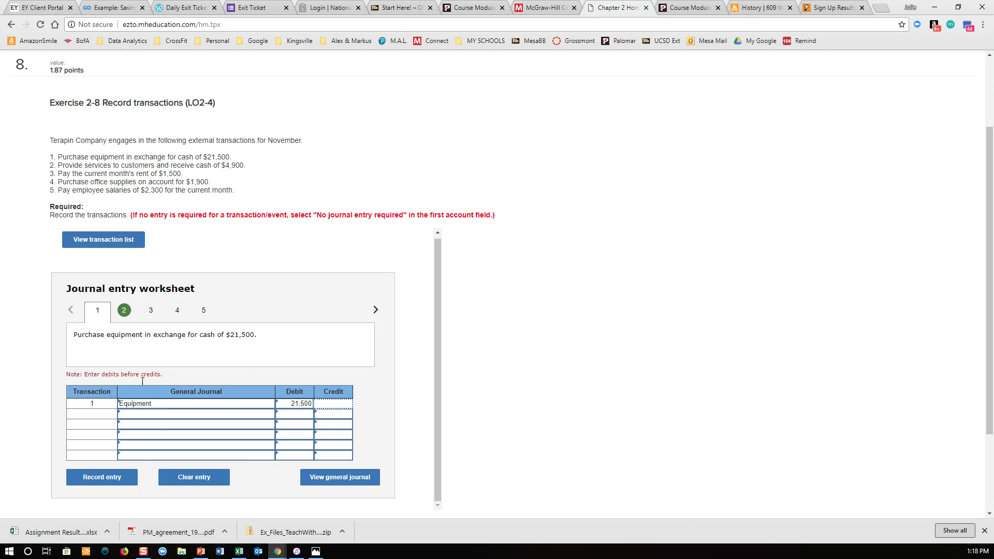
Credit Cash 21,500 on the second journal line.
click(156, 414)
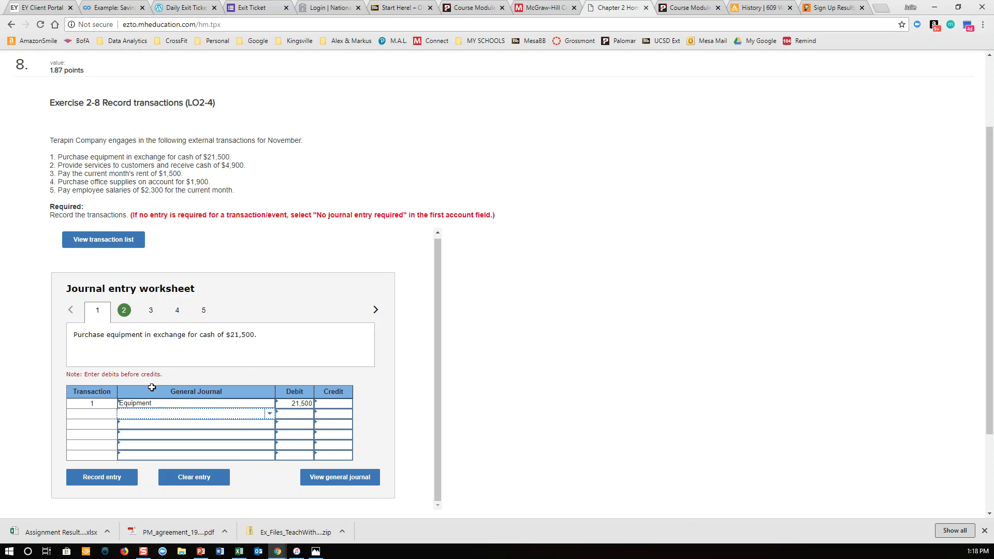
click(271, 414)
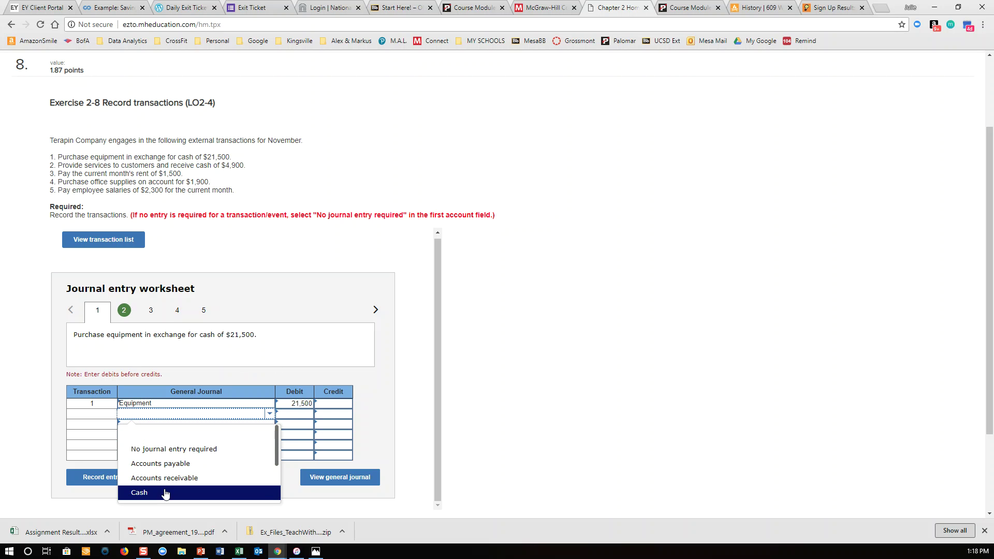
click(141, 492)
click(340, 416)
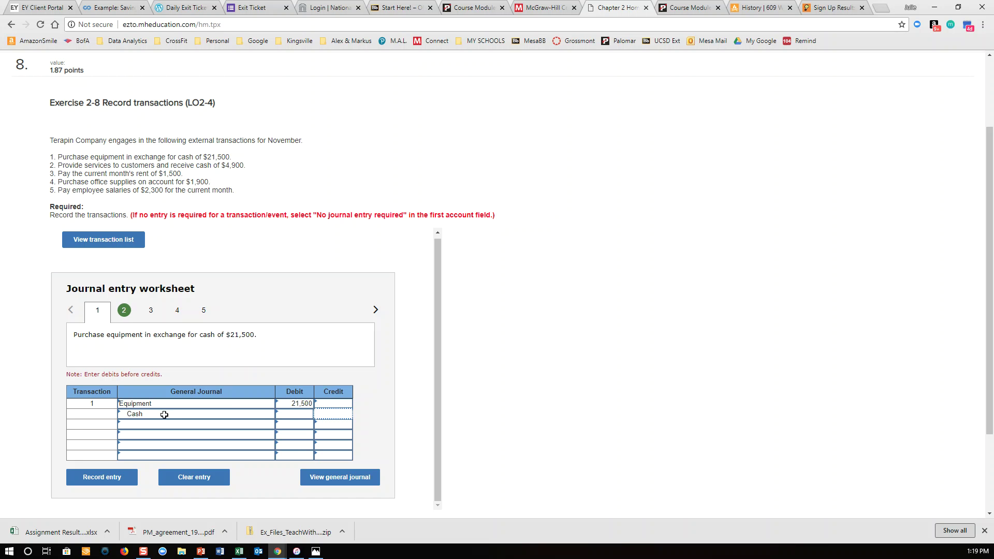
text(21500)
key(Tab)
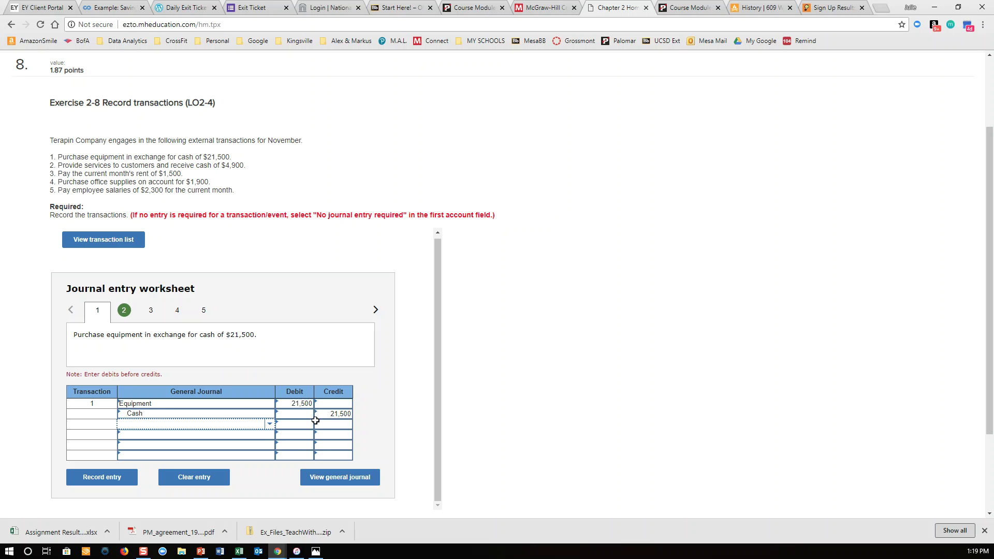
Record transaction 1's Equipment/Cash 21,500 entry to advance to transaction 2.
click(105, 479)
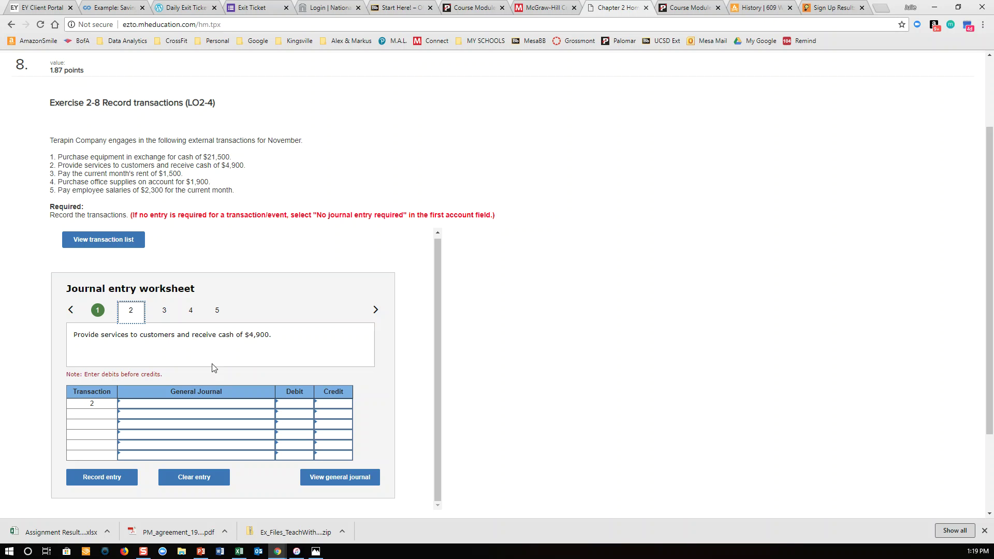
Debit Cash 4,900 on the first line of transaction 2.
click(226, 405)
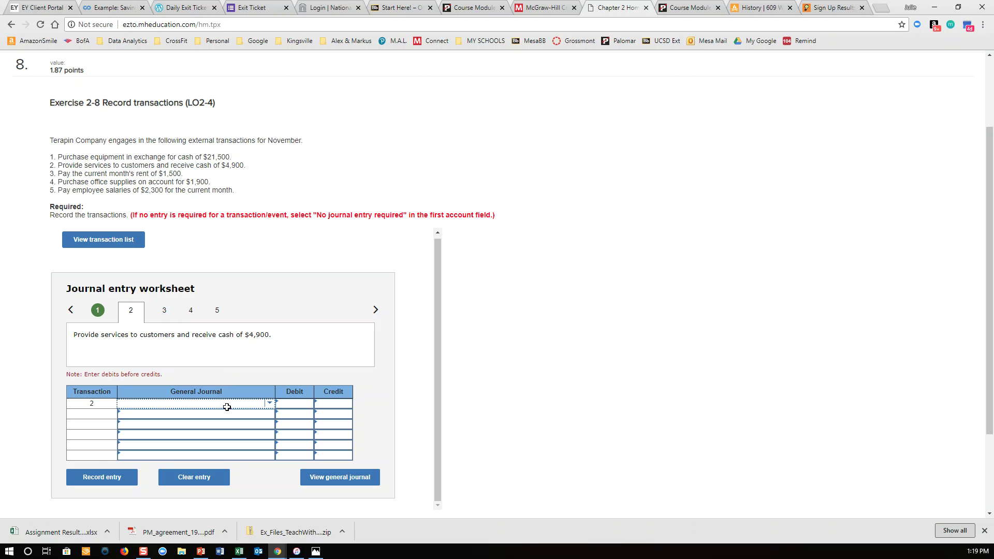
click(270, 407)
click(180, 483)
click(290, 403)
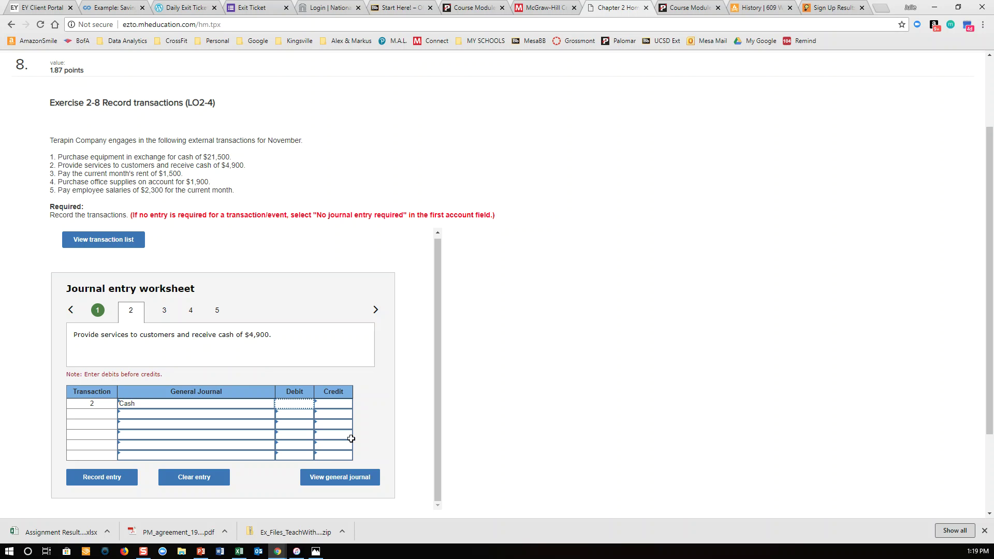
text(4900)
Credit Service revenue 4,900 on the second journal line.
click(237, 417)
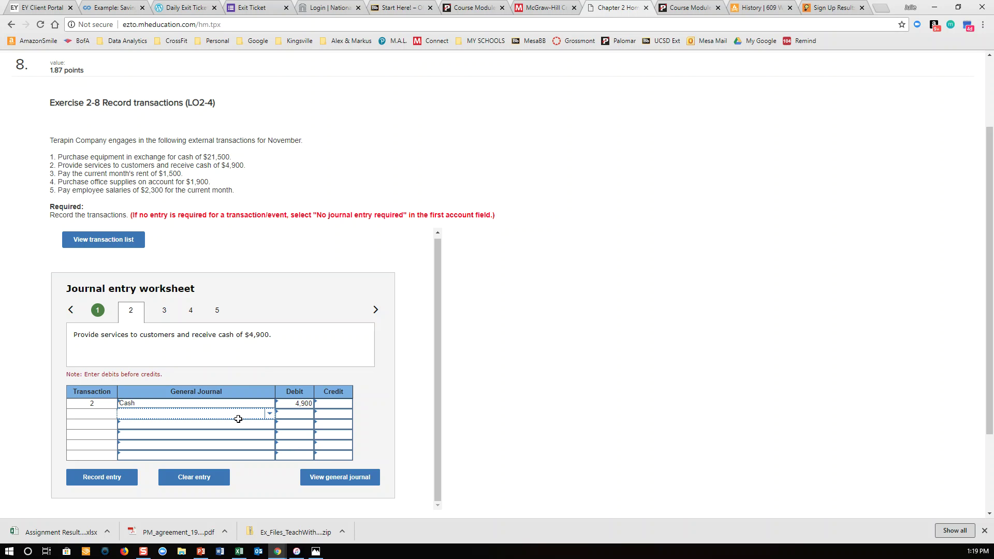
click(269, 418)
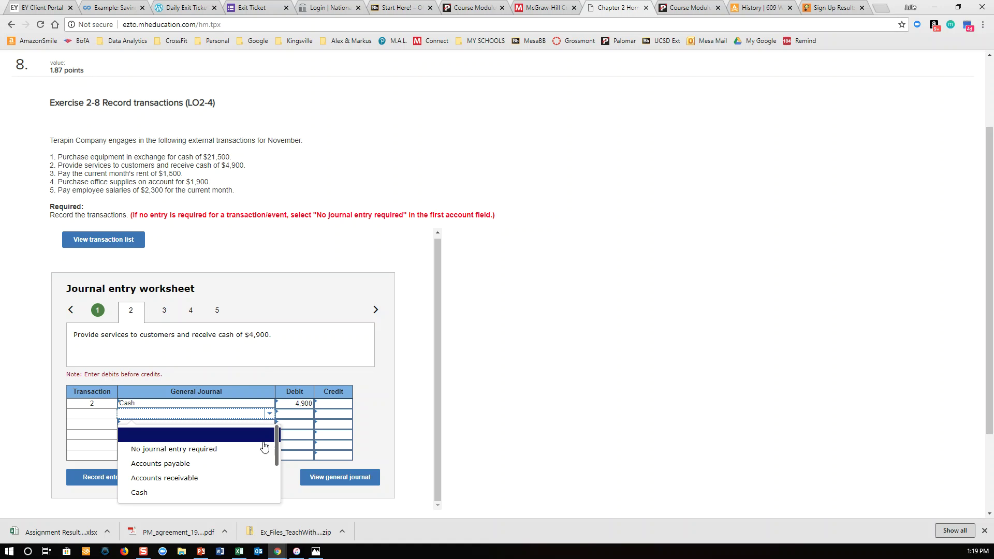
drag(279, 453, 303, 493)
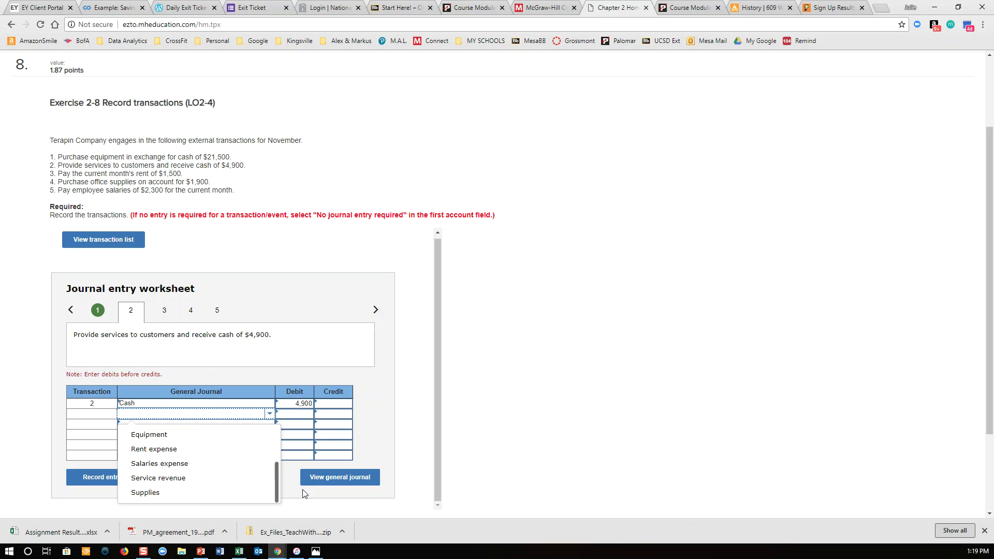
click(171, 479)
click(331, 415)
text(4900)
key(Tab)
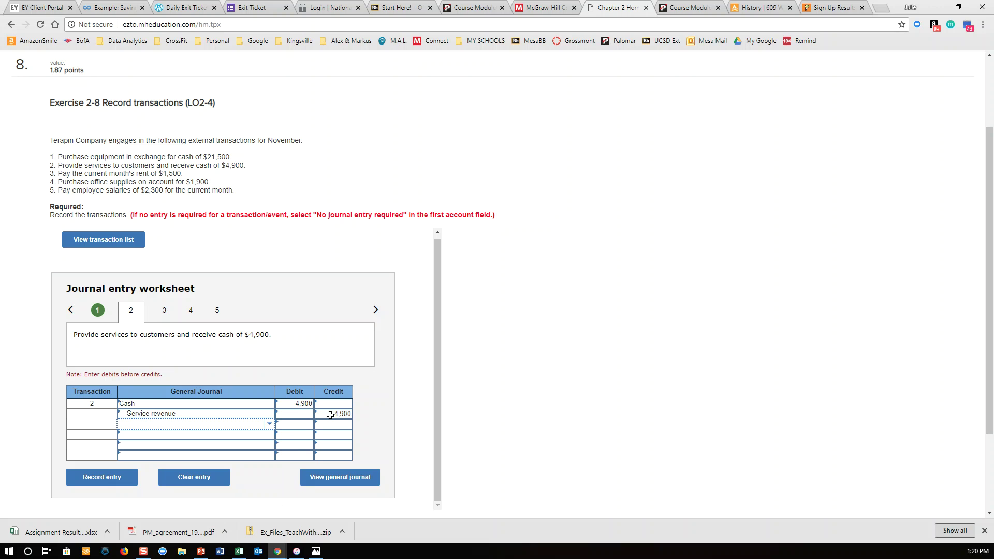
click(181, 413)
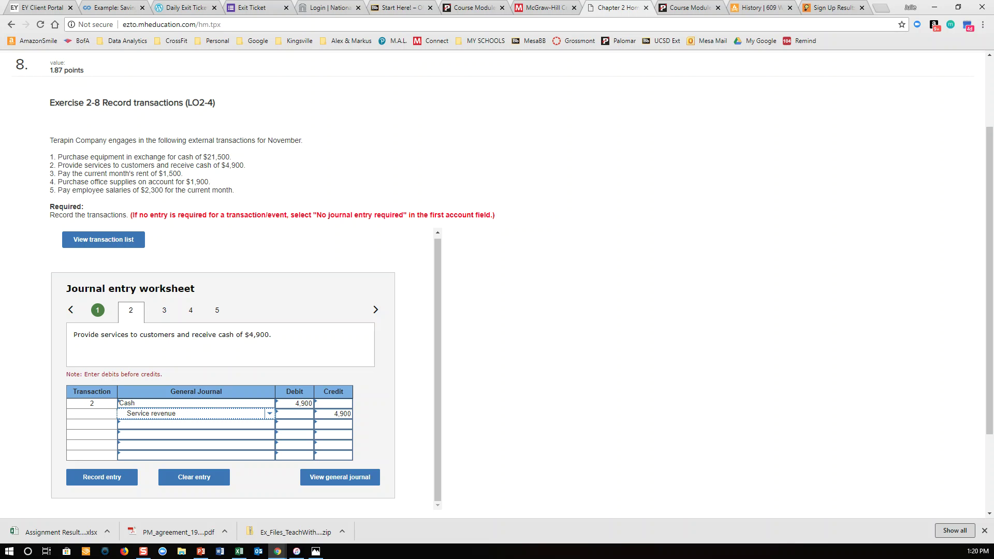
key(alt+Tab)
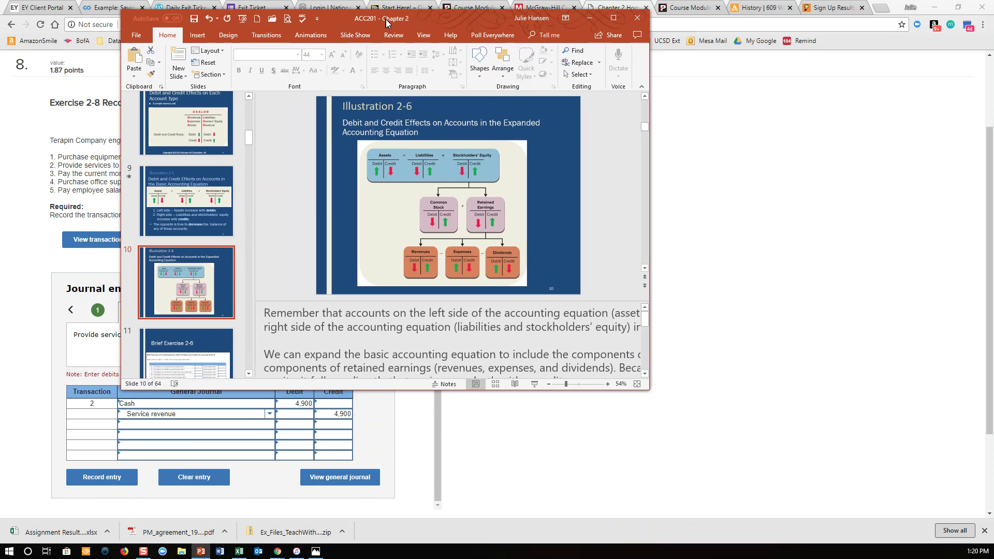
Maximize PowerPoint and hide the notes to view slide 10, Illustration 2-6, full size.
drag(385, 19, 391, 22)
click(619, 20)
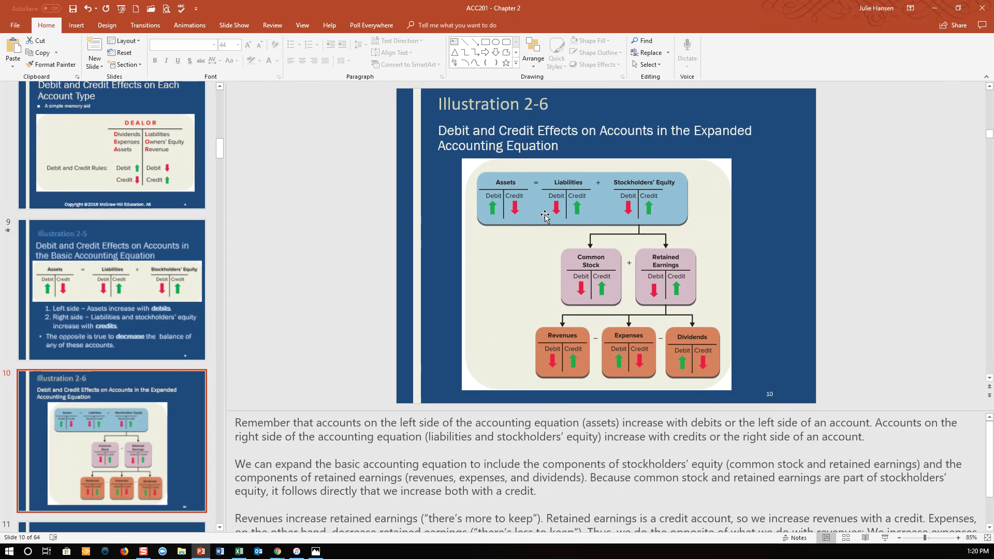
drag(820, 411, 839, 540)
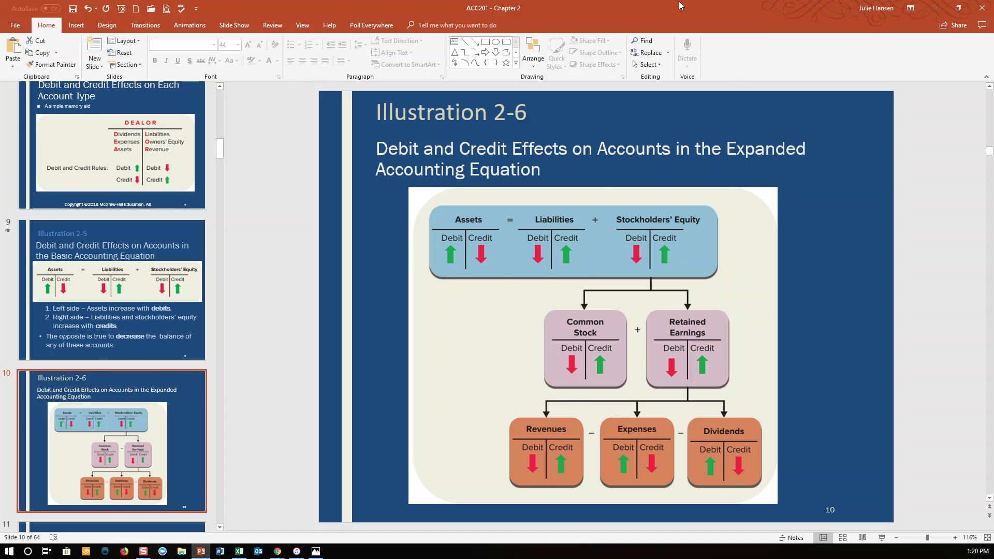
key(alt+Tab)
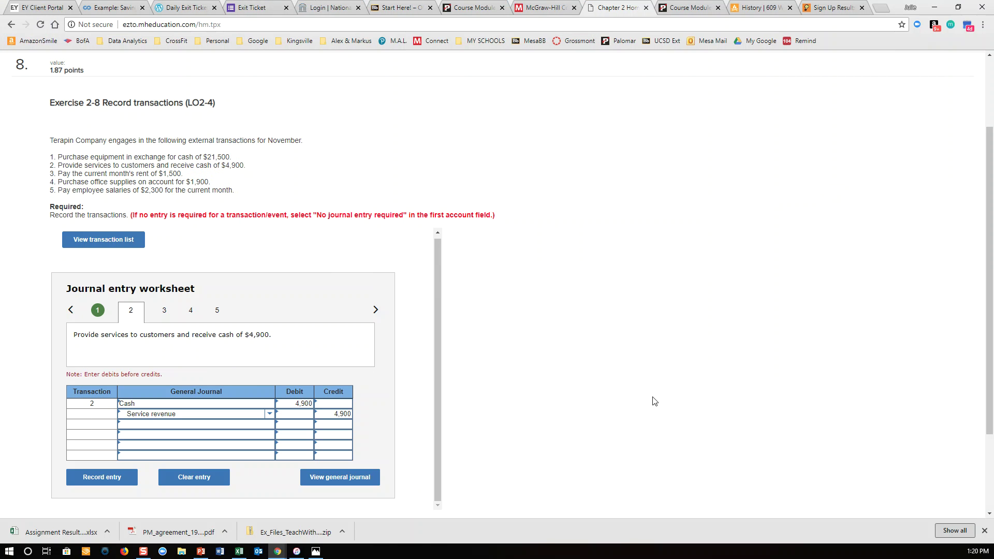
Record transaction 2's Cash/Service revenue 4,900 entry and advance to transaction 3.
scroll(654, 401, down, 1)
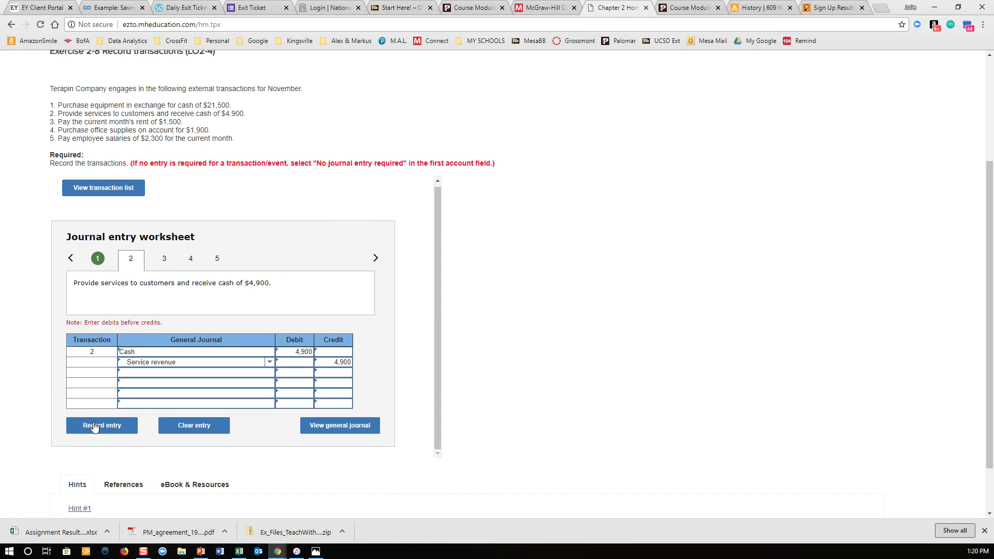
click(89, 427)
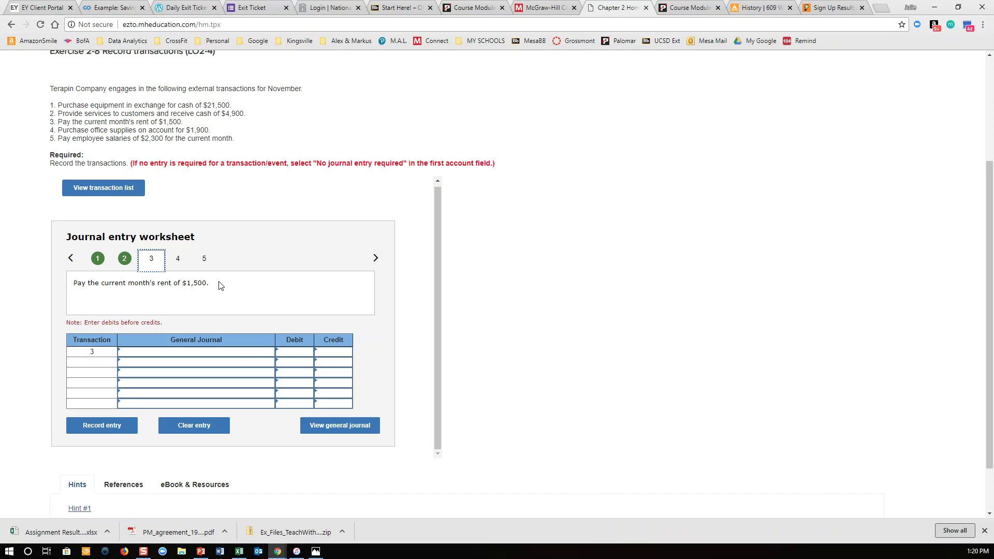
Credit Cash 1,500 on transaction 3's second line, briefly checking the chapter slides.
click(238, 366)
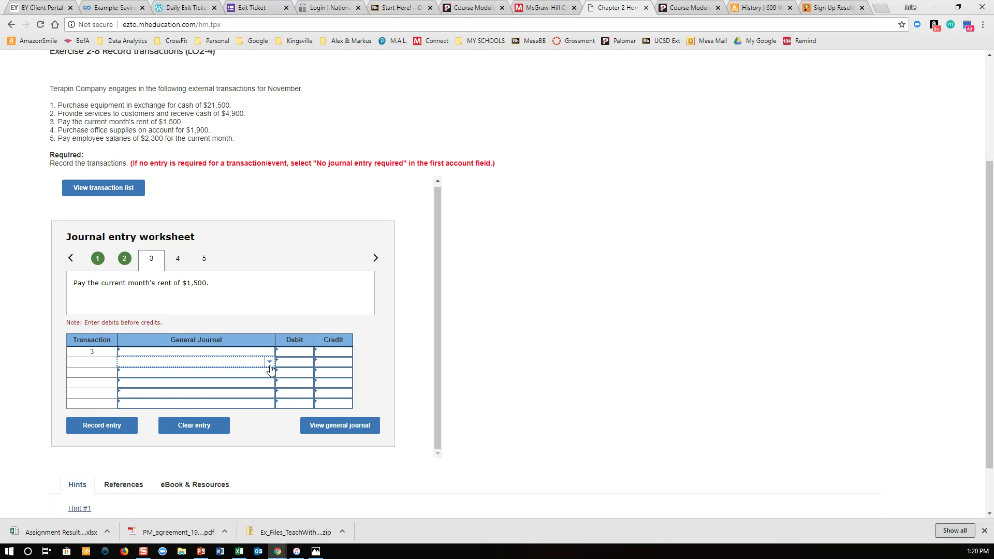
click(270, 366)
click(177, 444)
click(330, 361)
text(1500)
key(Tab)
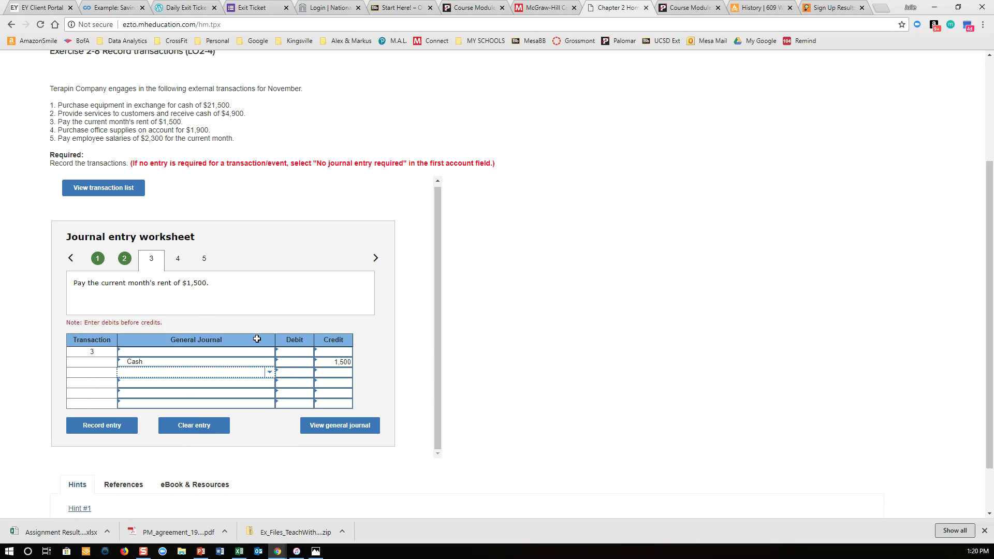
click(240, 352)
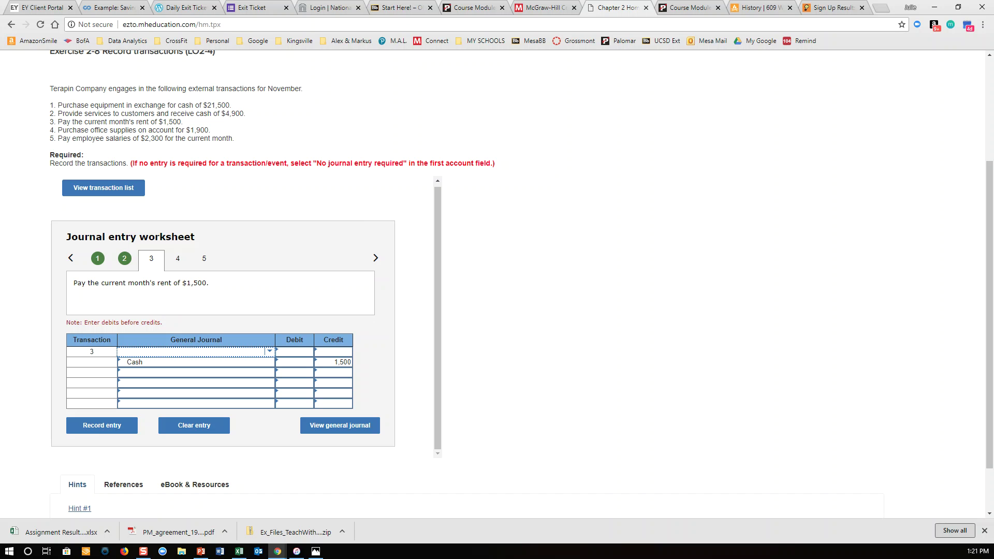
click(201, 551)
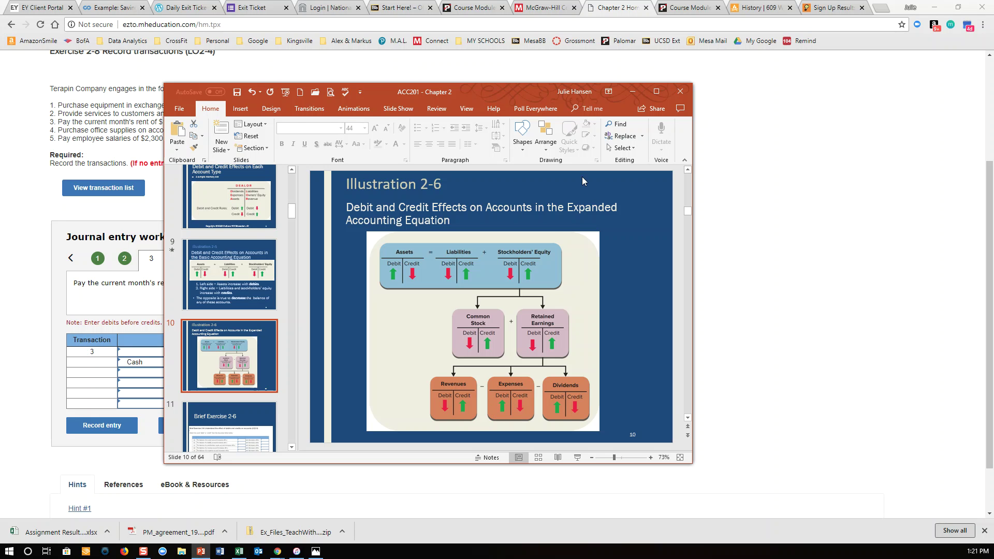
click(201, 550)
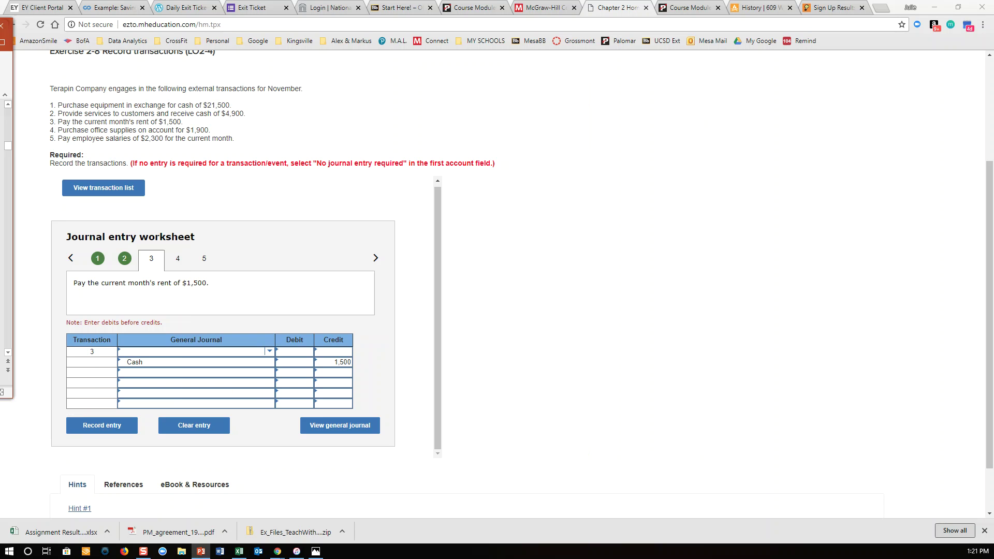
Debit Rent expense 1,500 on the first line and record transaction 3.
click(269, 353)
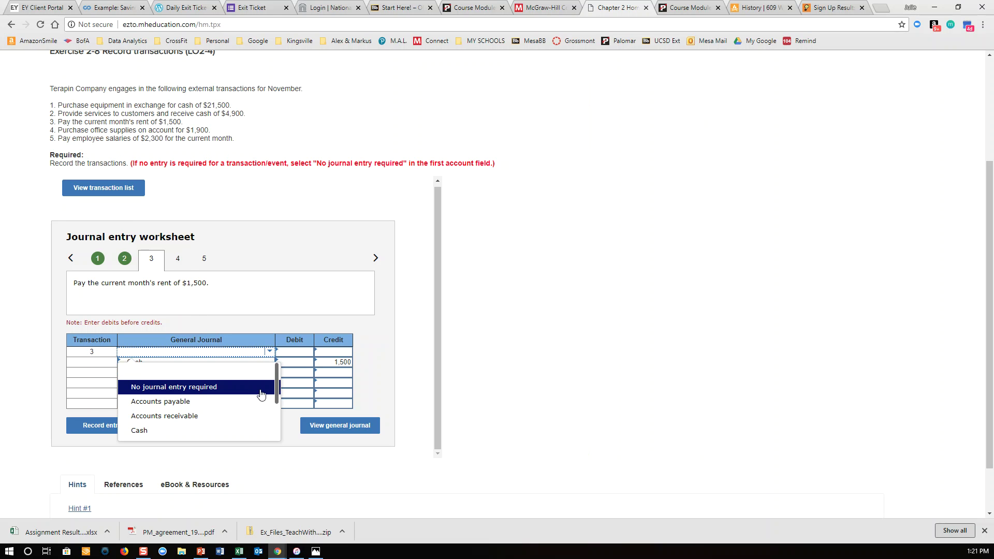
scroll(256, 400, down, 2)
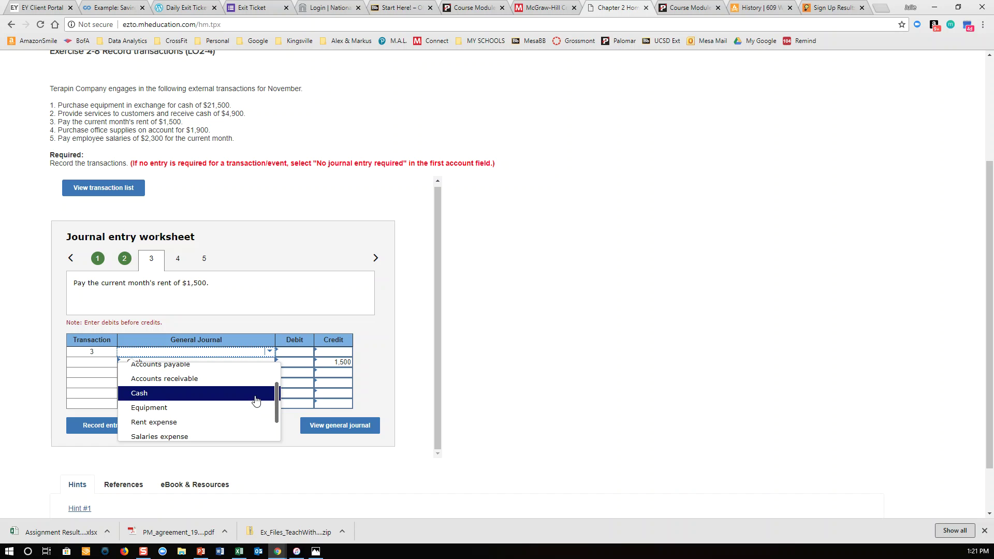
click(187, 422)
click(300, 356)
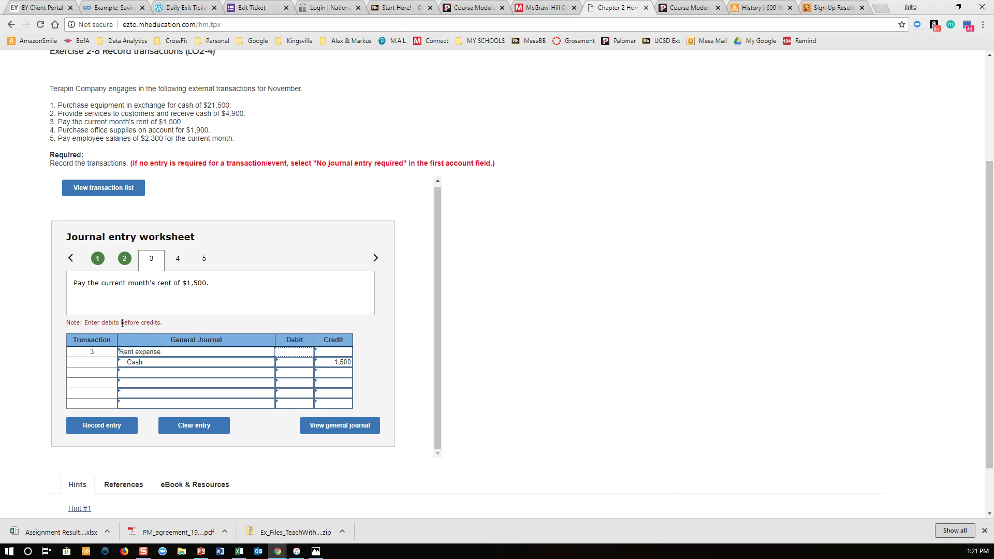
text(1,500)
key(Tab)
click(106, 426)
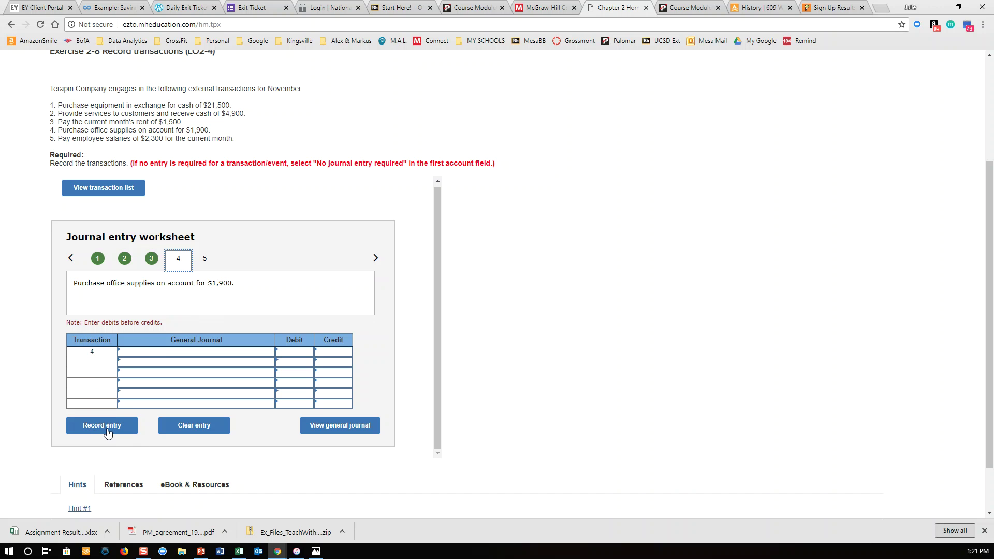